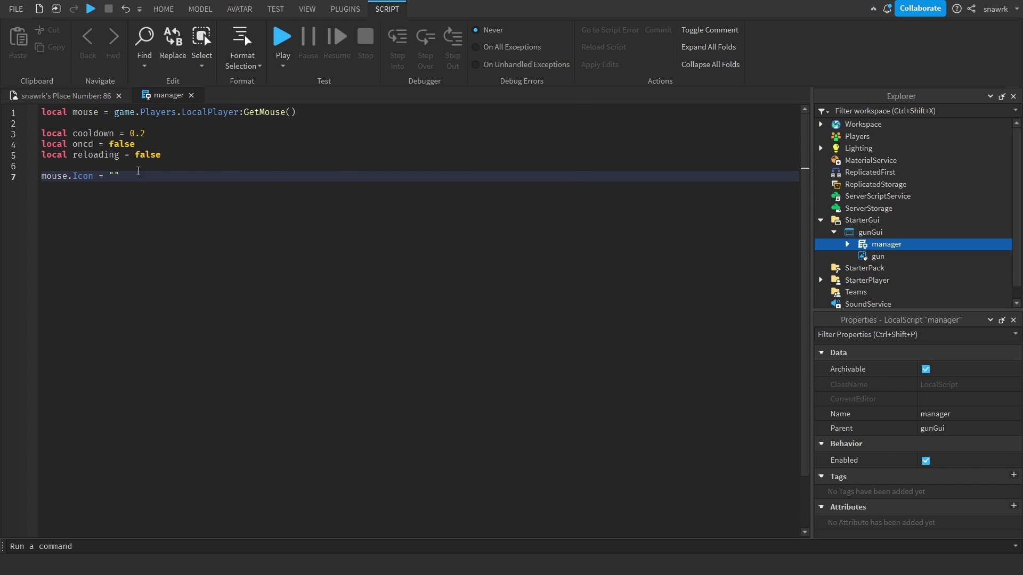
Add cooldown and reloading variables and a gunKeyBinds table mapping shotgun and pistol (key Two) to sprites.
type("rbxassetid://13283965951  local equipedBool = nil")
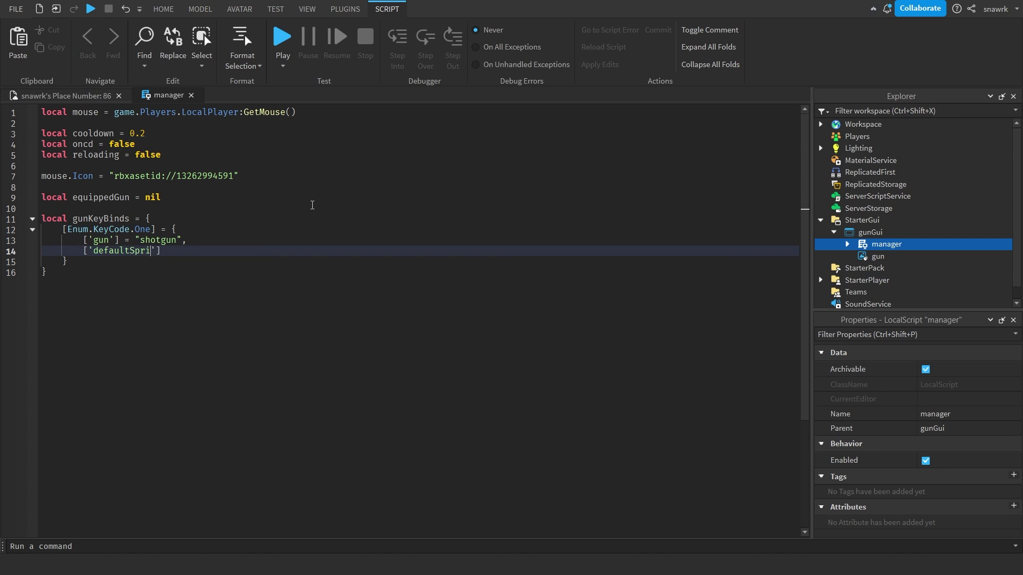
type("rbxassetid://13710566686")
key("Down")
key("End")
type(",  [Enum.KeyCode.Two] = { ['gun'] = \"pistol\", ['defaultSprite'] = \"rbxassetid://13721864173\"")
Add gunSettings with shotgun ammo 5/5 and cooldown 0.2, pistol ammo 12/12, then playtest.
key("Down")
key("Down")
key("End")
key("Return")
key("Return")
type("local gunSettings = {")
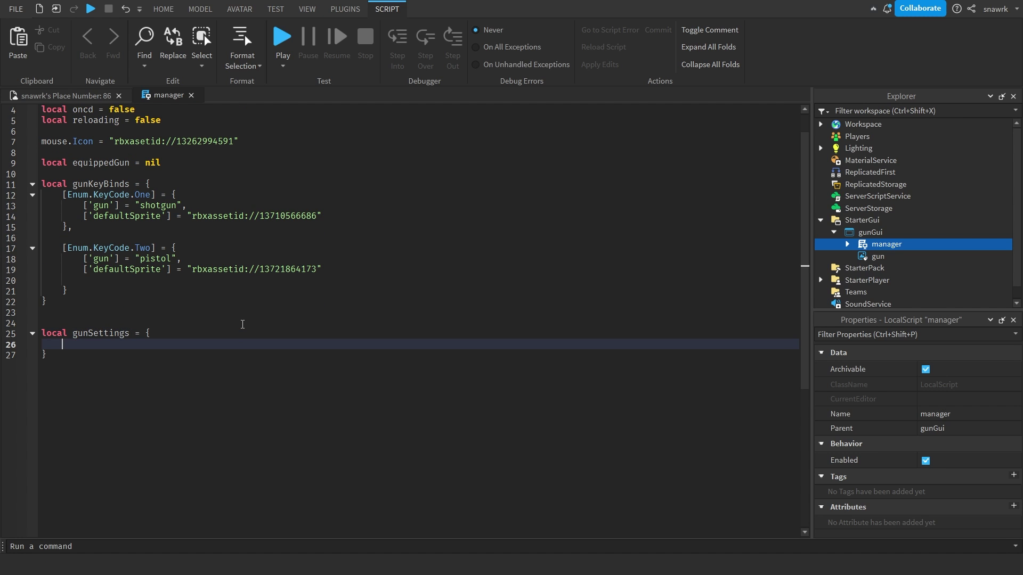
type(" ['shotgun'] = { ['ammo'] = 5, ['maxAmmo'] = 5, cooldown'] = 0.2")
key("Down")
key("End")
type(",  ['pistol'] = { ['ammo'] = ")
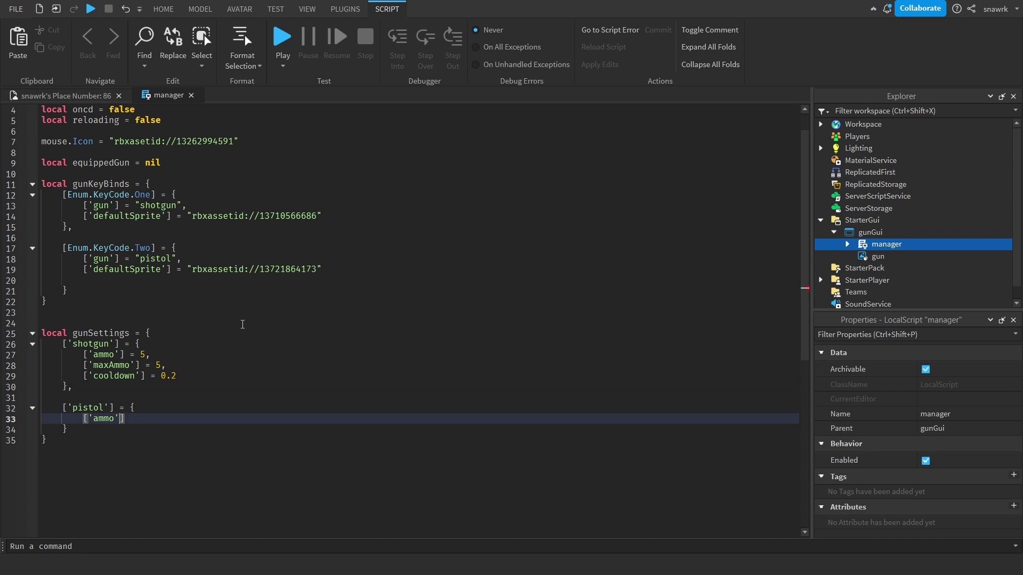
type("12, ['maxAmmo'] = 12,")
key("F5")
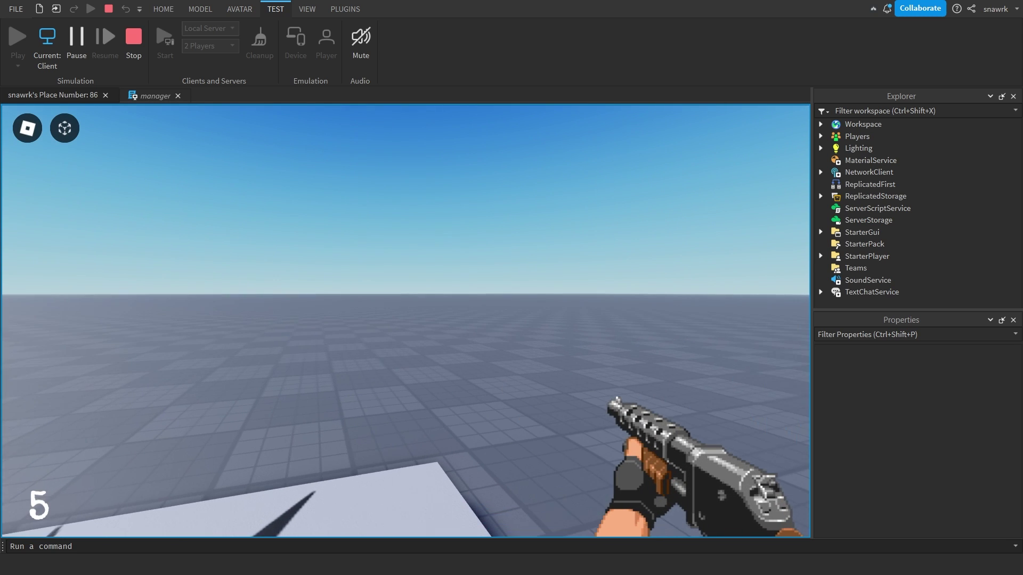
Fire the shotgun twice to spend ammo, then stop the play test.
left_click(407, 327)
left_click(408, 326)
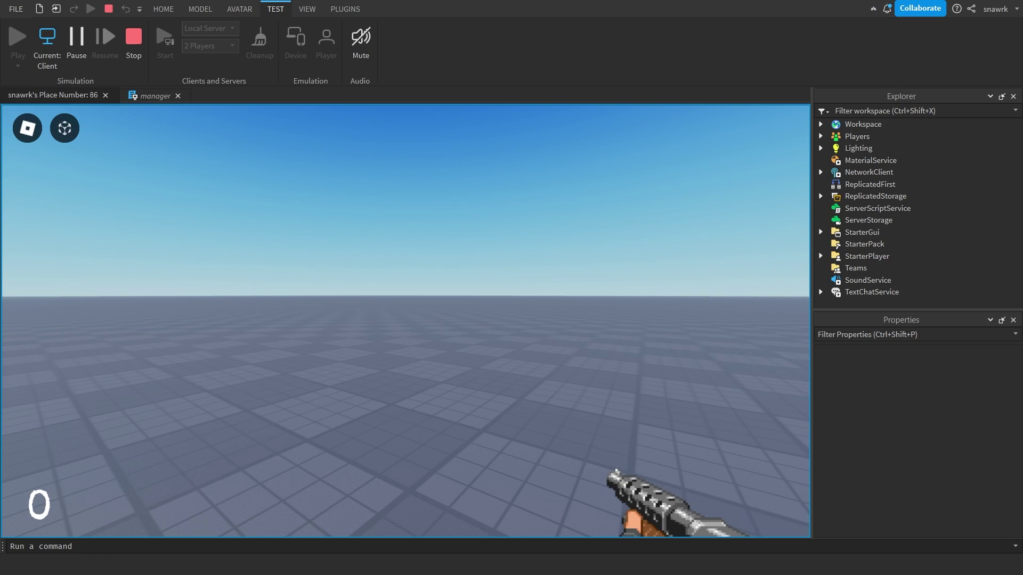
key("shift+F5")
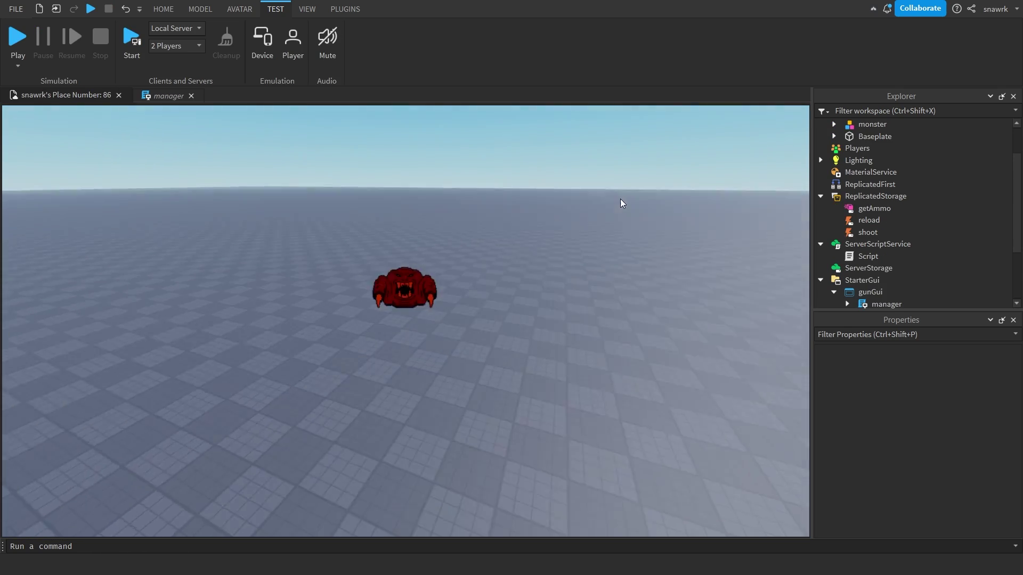
Shoot the monster repeatedly until it bursts apart.
scroll(621, 203, "up", 8)
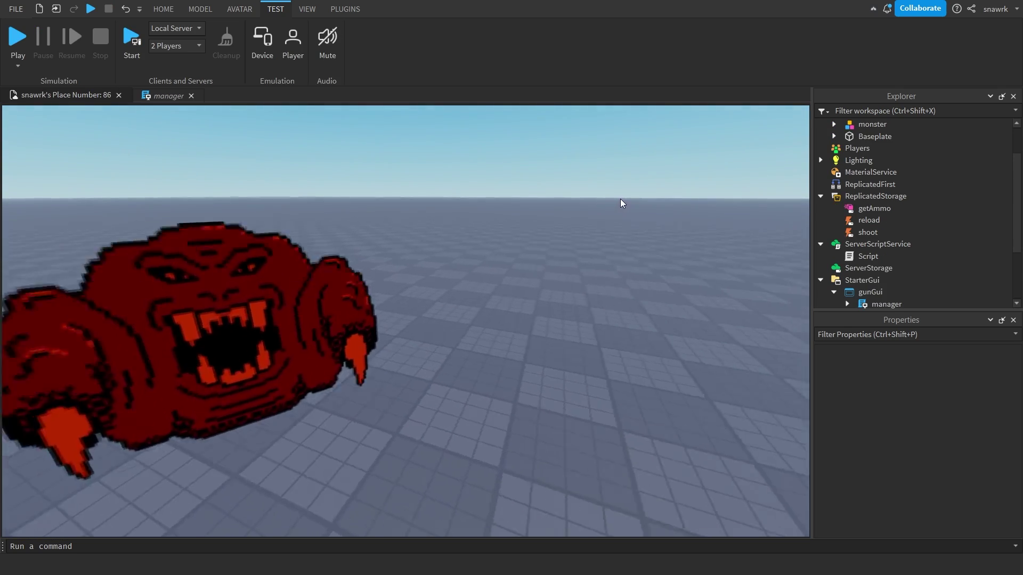
scroll(621, 203, "down", 8)
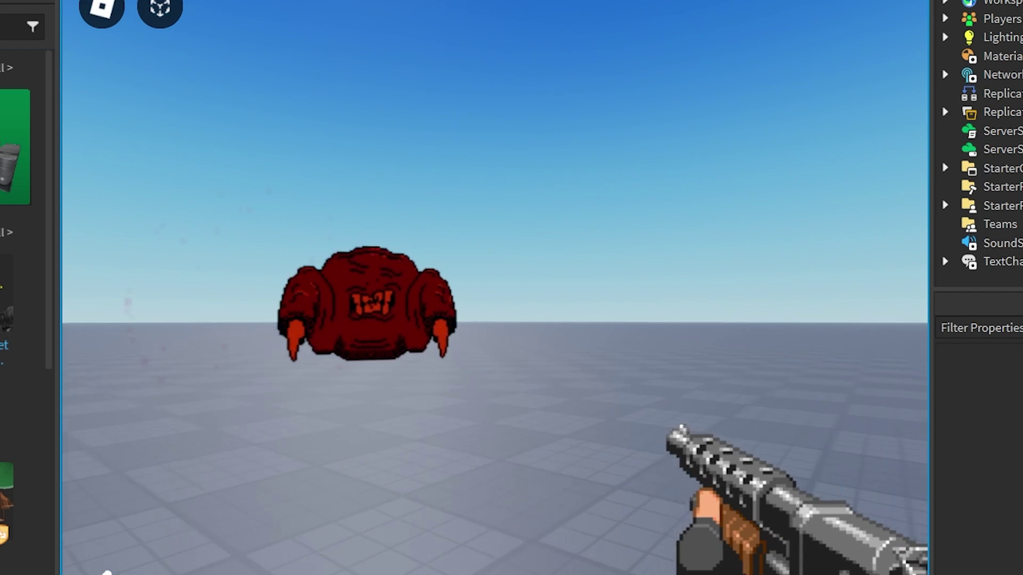
left_click(494, 288)
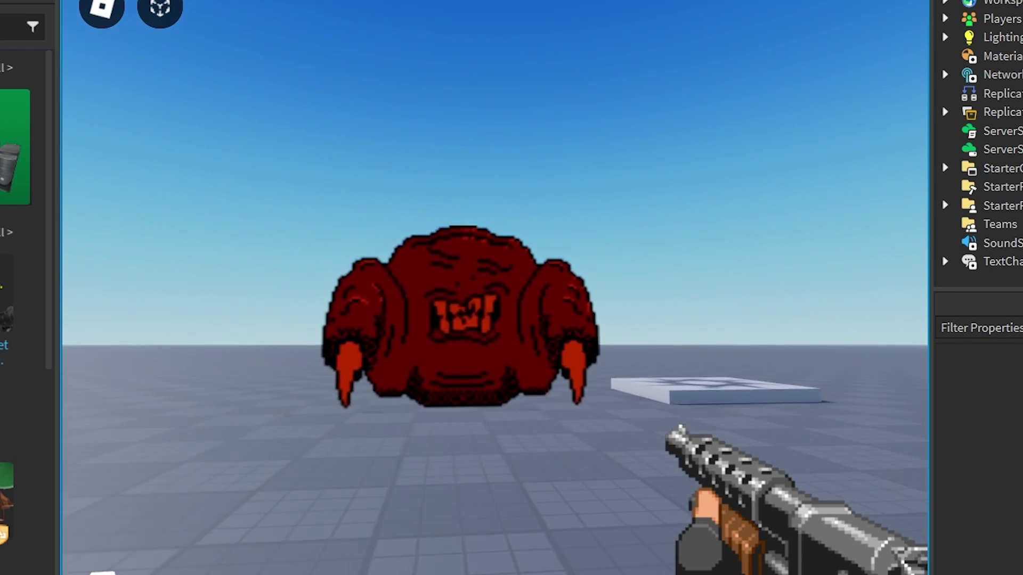
left_click(494, 287)
Stop the test, insert a Part and scale it into a wide flat slab.
key("shift+F5")
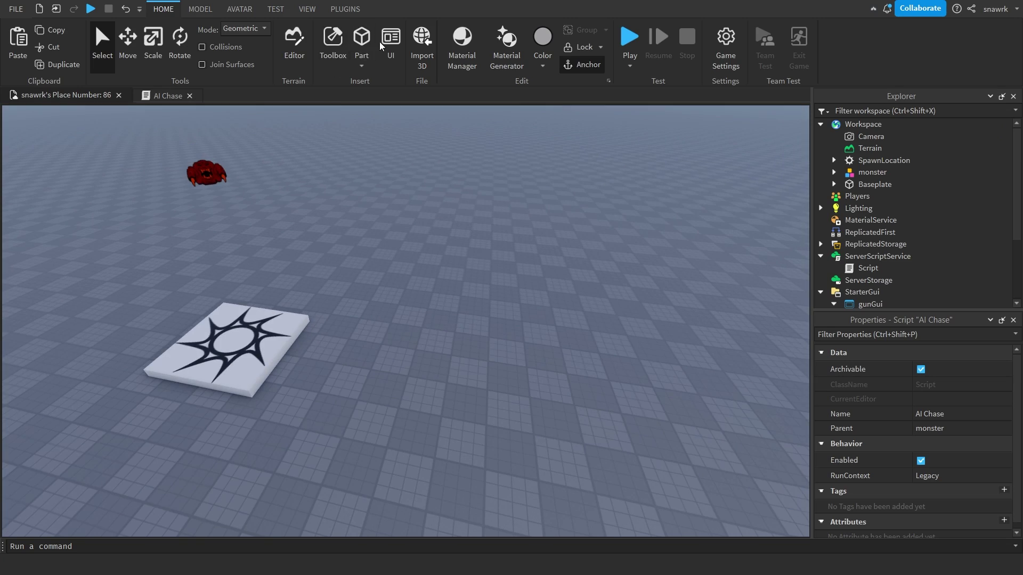
left_click(372, 43)
key("ctrl+4")
right_click_drag(401, 278, 403, 326)
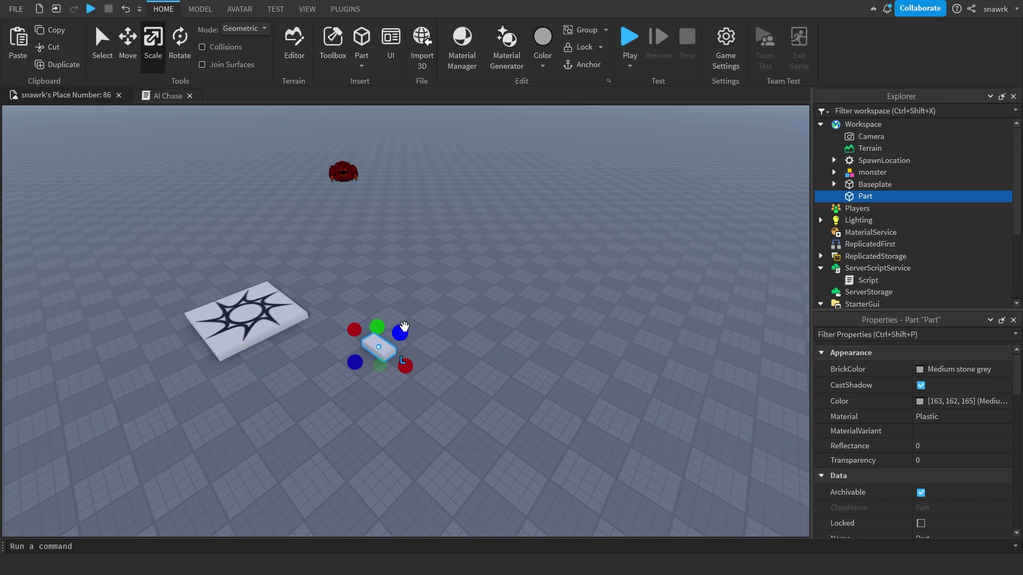
left_click_drag(586, 253, 663, 269)
key("f")
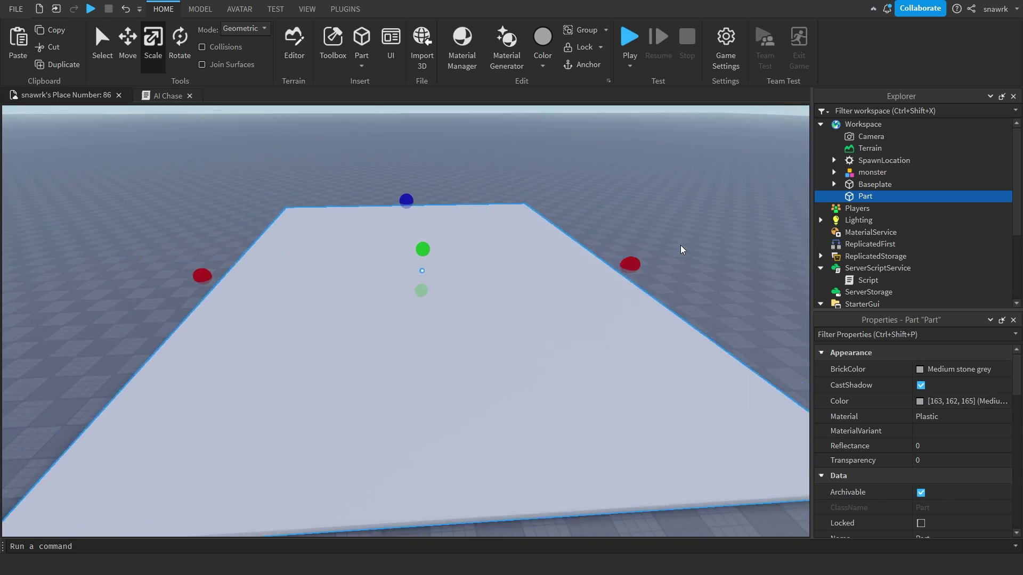
Set the grass texture's StudsPerTileU and StudsPerTileV to 12.
scroll(320, 141, "down", 2)
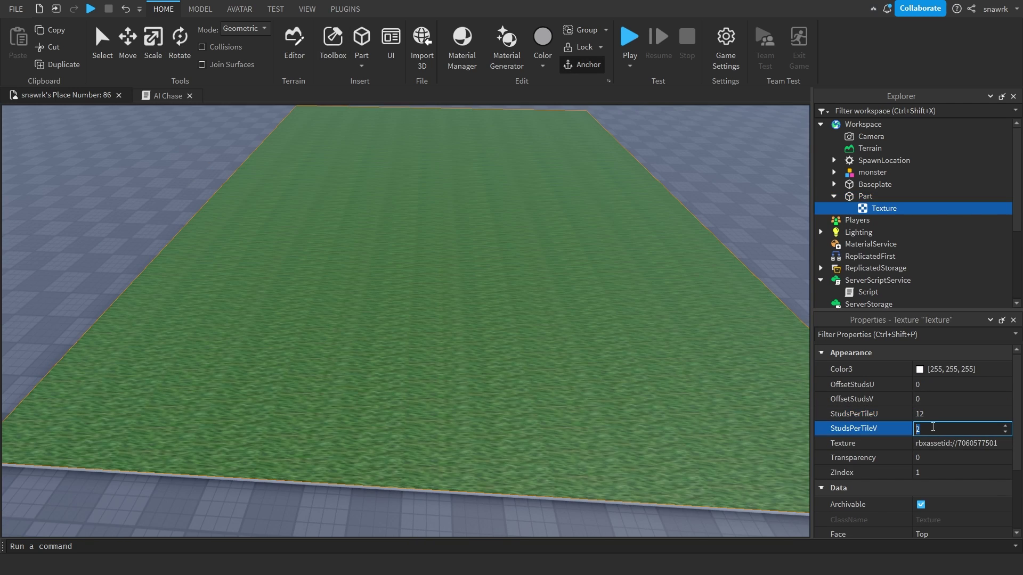
key("Return")
scroll(682, 318, "up", 10)
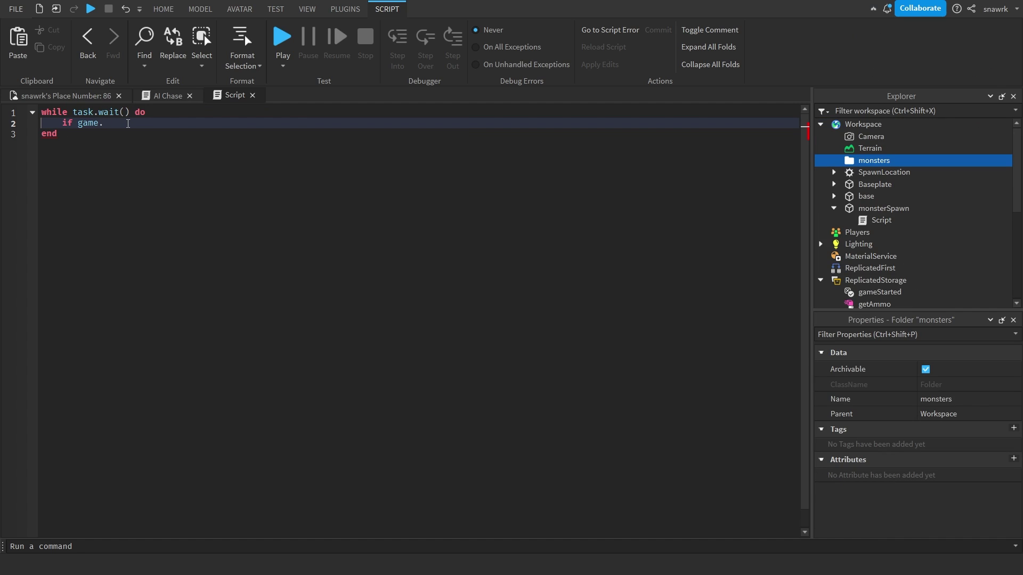
When gameStarted is true and no monsters remain, clone ServerStorage.monster math.random(1, 30) times and position each.
type("ReplicatedStorage.gameStarted.Value == true and #game.Workspace.monsters:GetChildren() <= 0 then")
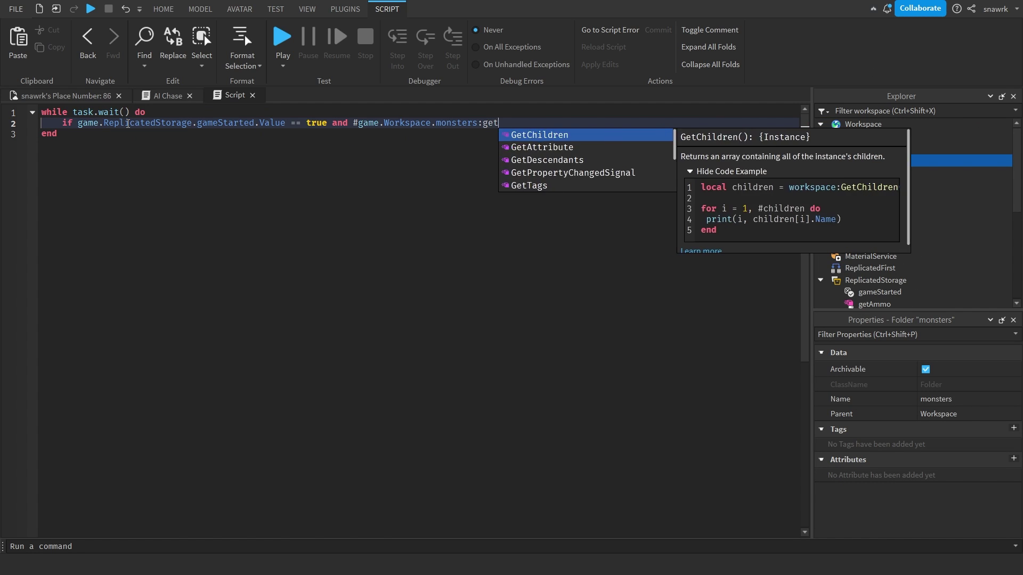
key("Return")
type("for i = 1, math.random(1, ")
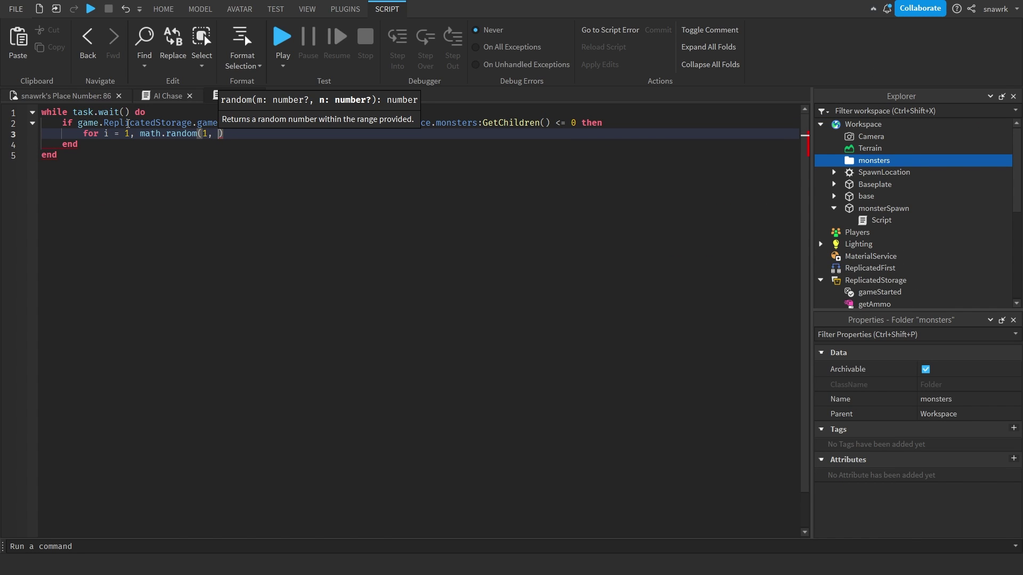
type("30) do")
key("Return")
type("local monster = game.ServerStorage.monster:Clone()")
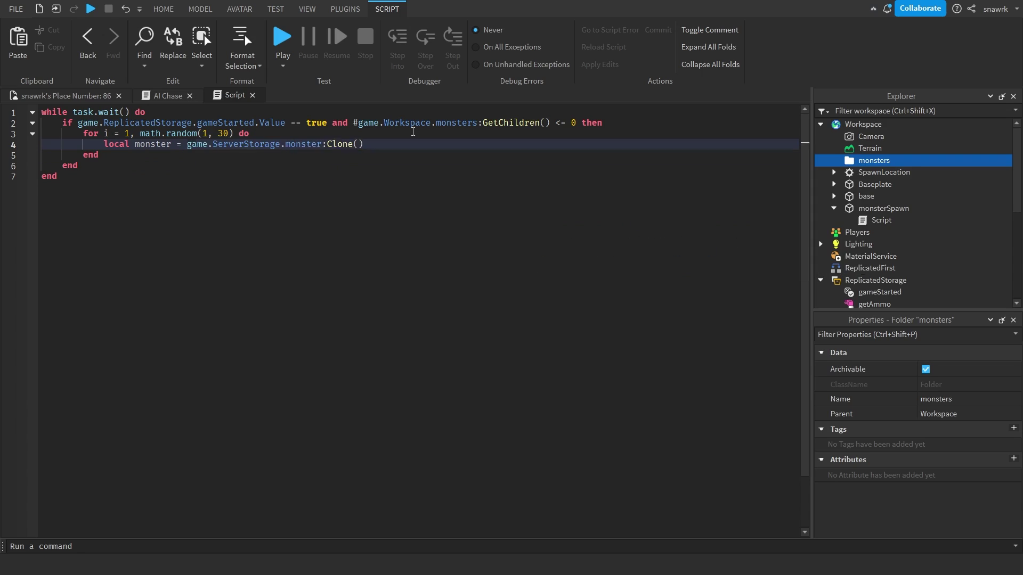
key("Return")
type("monster.PrimaryPart.CFrame = script")
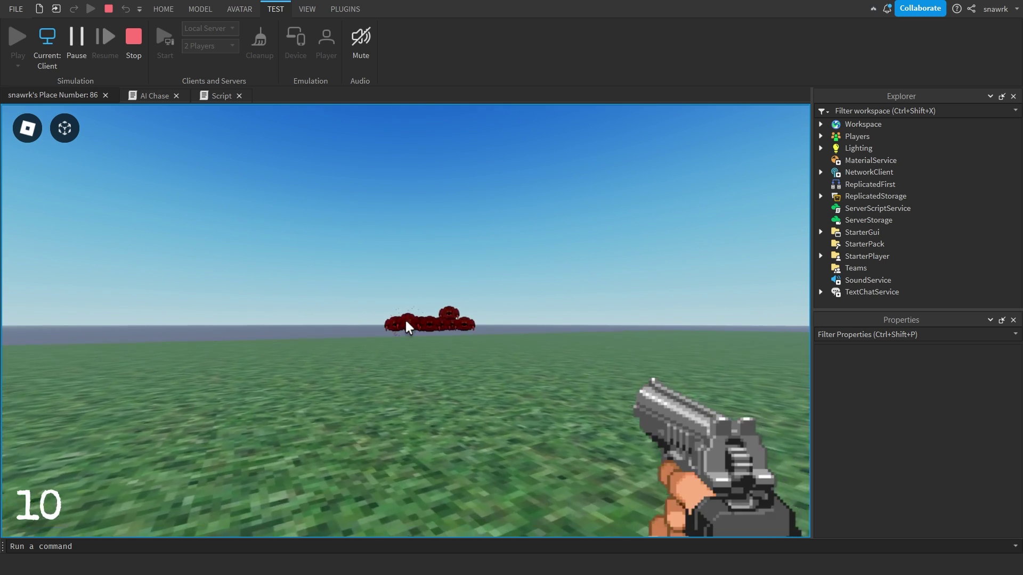
Shoot the approaching monsters, switch guns with 2, and empty the second gun.
left_click(404, 318)
left_click(404, 318)
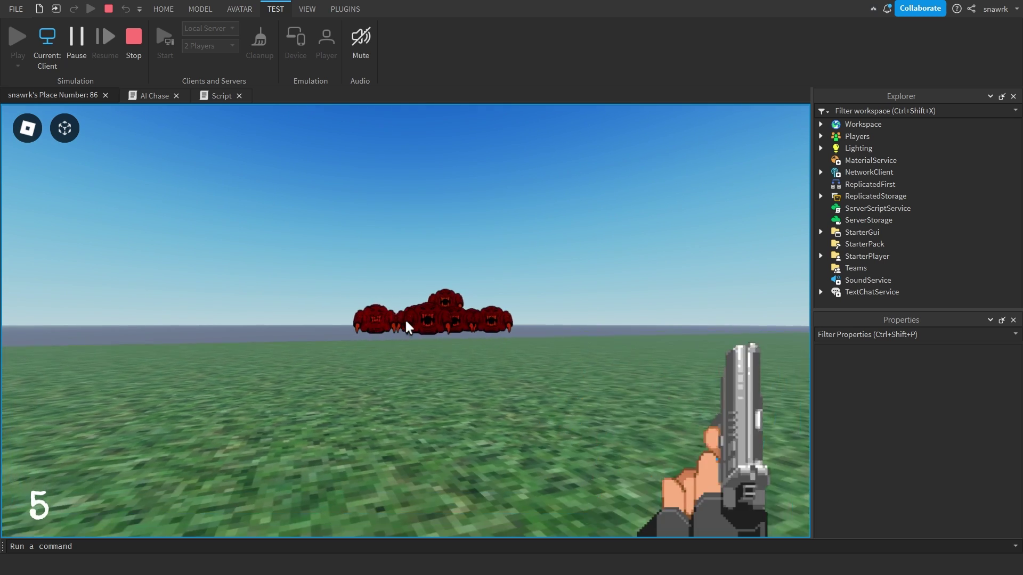
left_click(404, 318)
key("2")
left_click(405, 318)
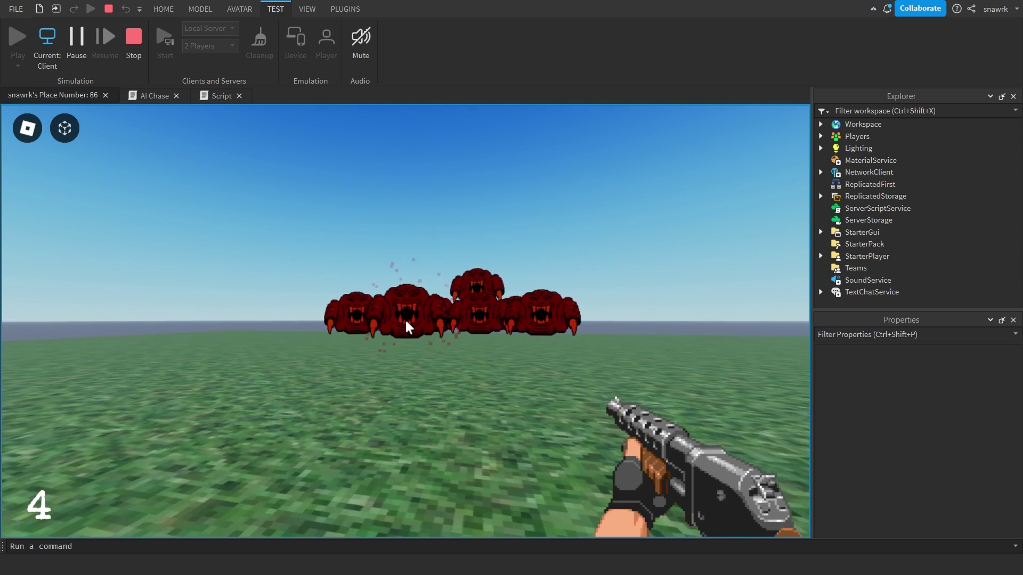
left_click(405, 319)
left_click(405, 319)
left_click(405, 318)
left_click(405, 318)
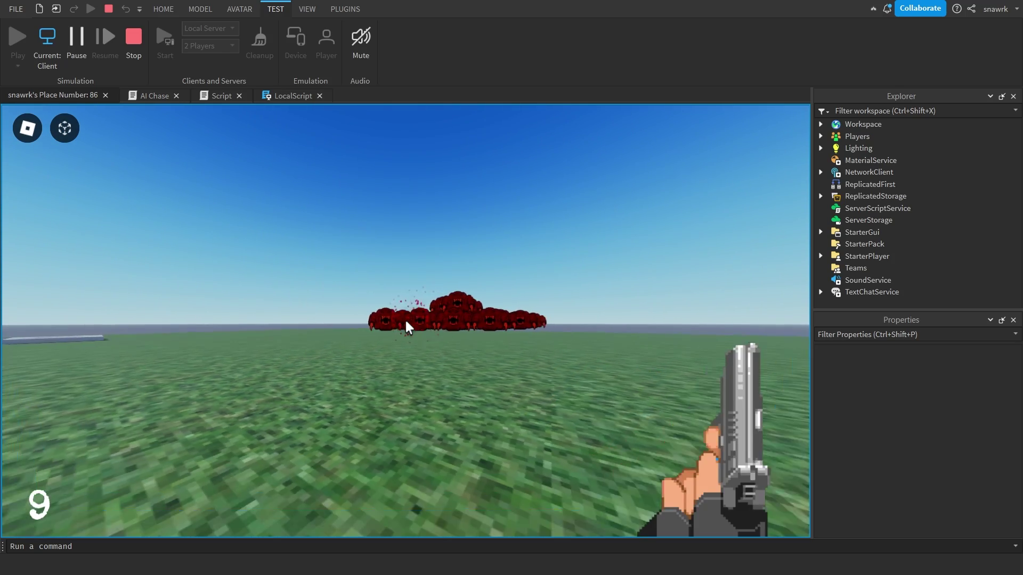
Empty the pistol into the monster cluster, then reload it to 12 rounds with R.
left_click(405, 318)
left_click(404, 318)
left_click(405, 318)
left_click(405, 319)
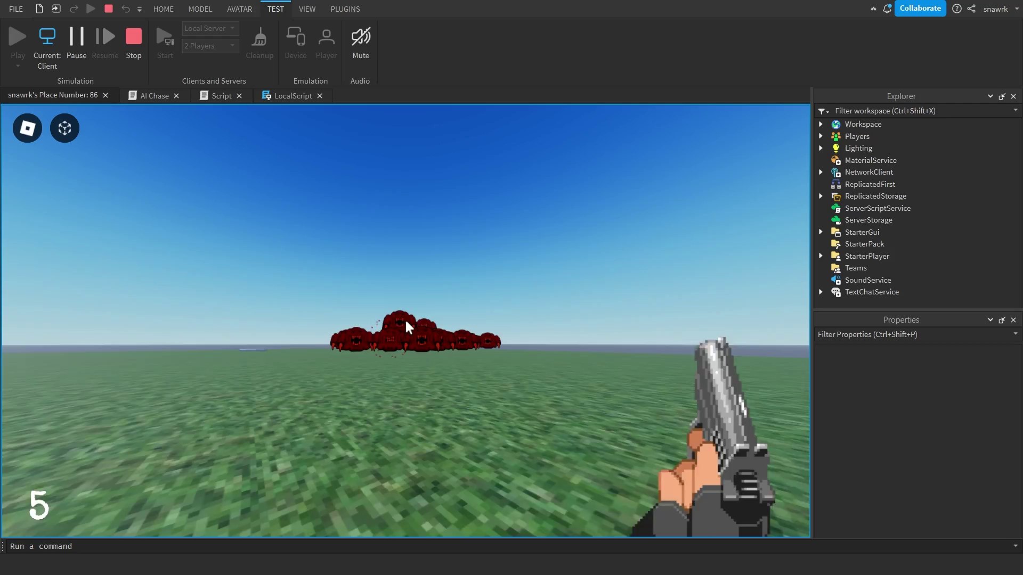
left_click(405, 318)
left_click(405, 319)
left_click(405, 319)
left_click(405, 319)
left_click(405, 319)
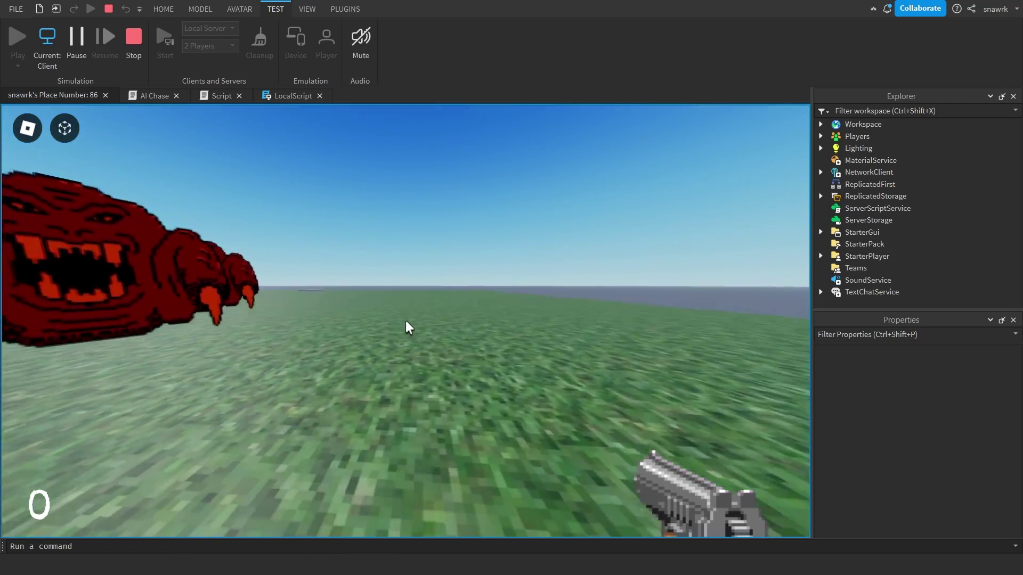
key("r")
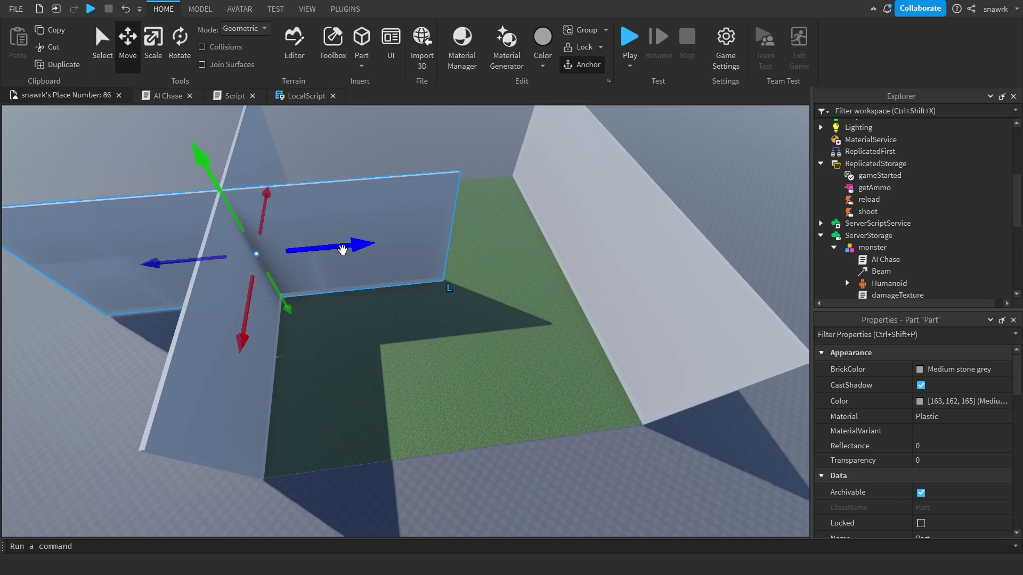
Group the four enclosure wall parts into a model.
right_click_drag(342, 249, 551, 258)
left_click(865, 193, "shift")
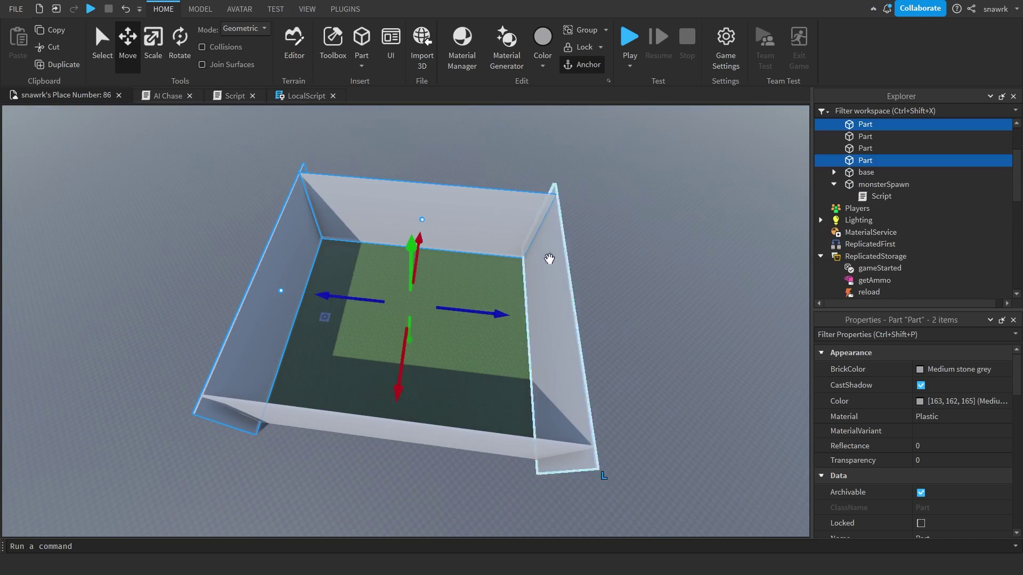
key("ctrl+g")
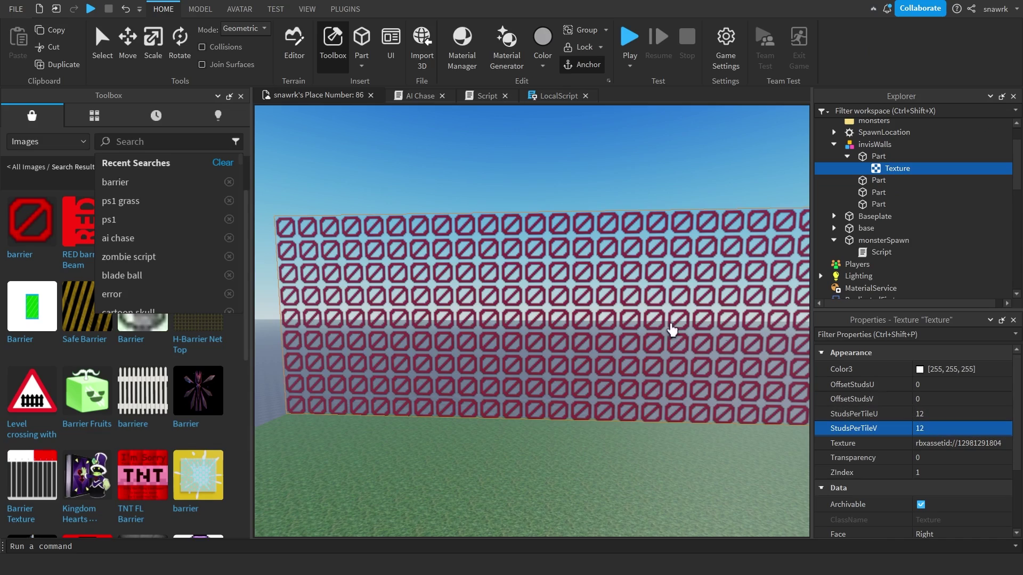
Select the base part and stretch it wider to the right.
right_click_drag(632, 295, 802, 382)
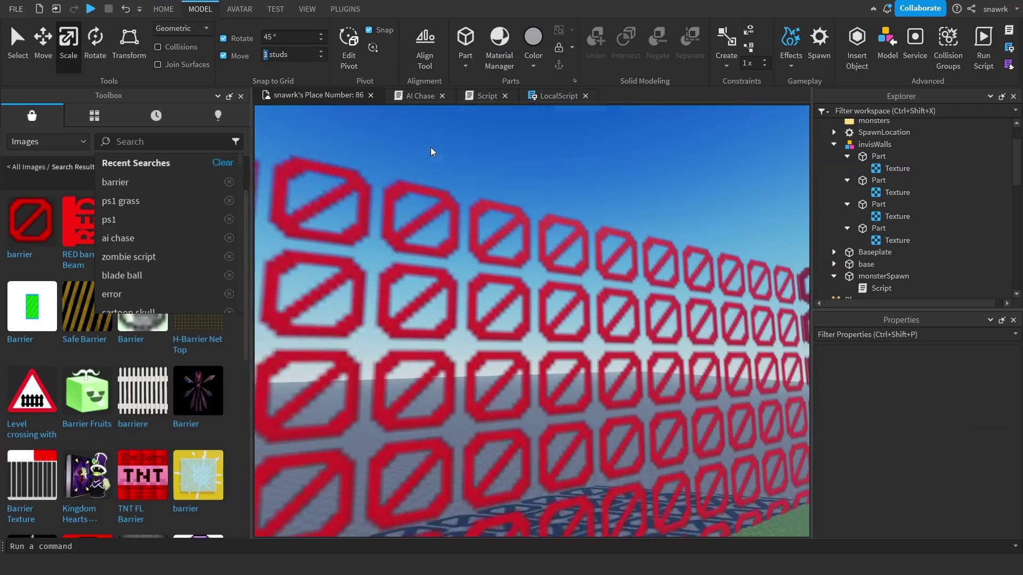
scroll(431, 151, "down", 3)
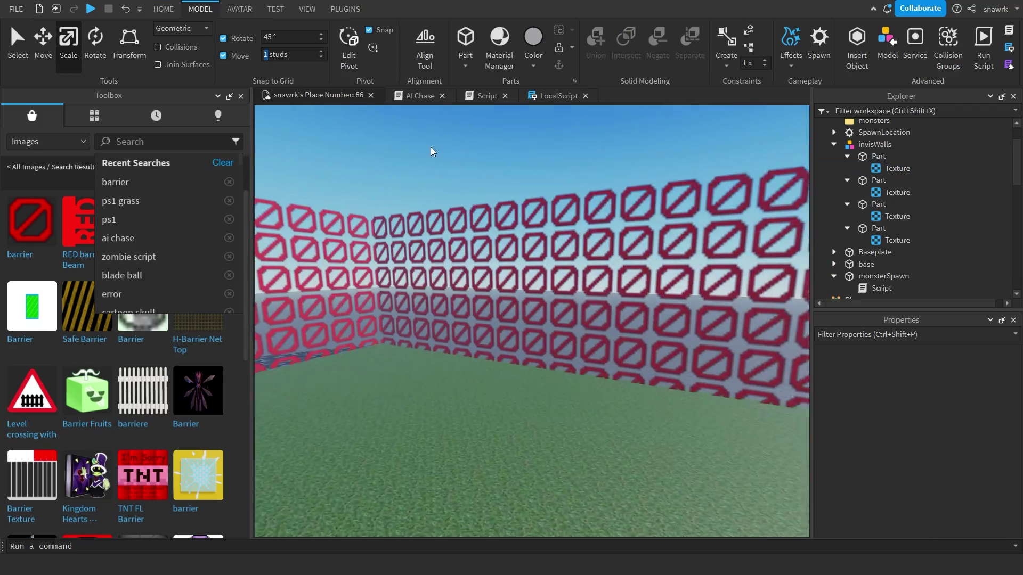
right_click_drag(432, 152, 429, 148)
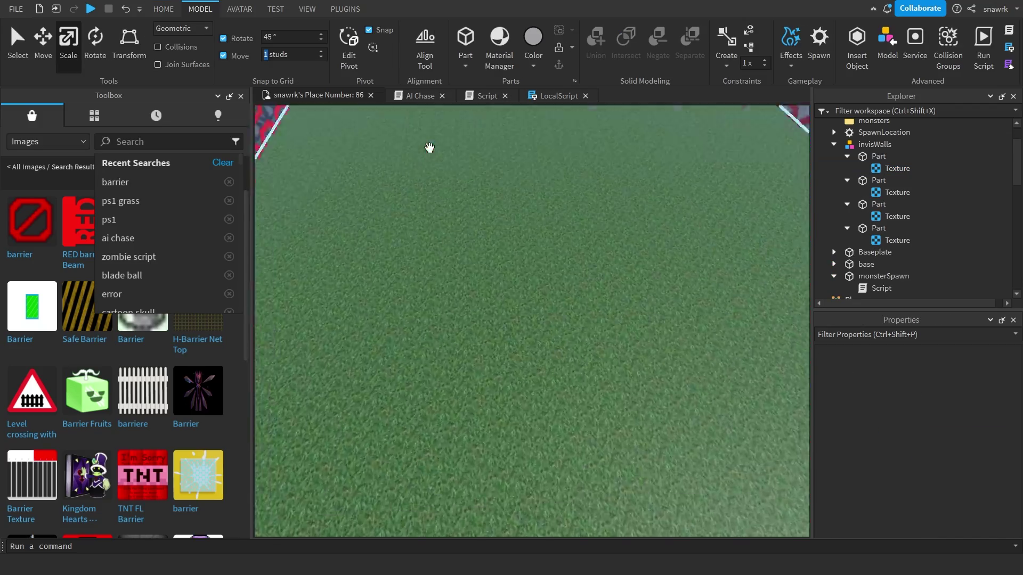
left_click(430, 148)
key("f")
left_click_drag(623, 298, 777, 280)
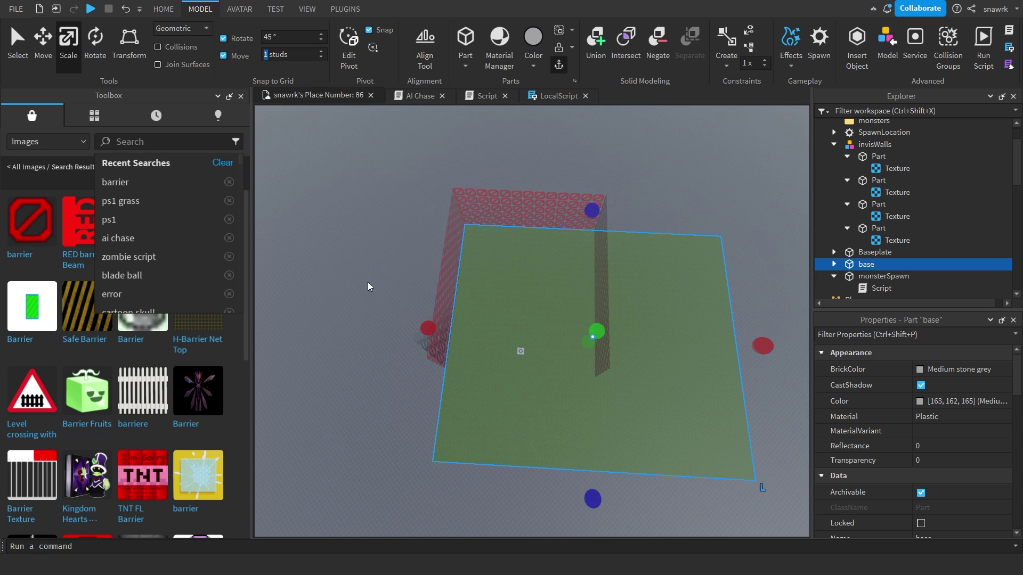
Check the invisWalls model with Move, then reselect the base part for resizing.
left_click(454, 195)
key("f")
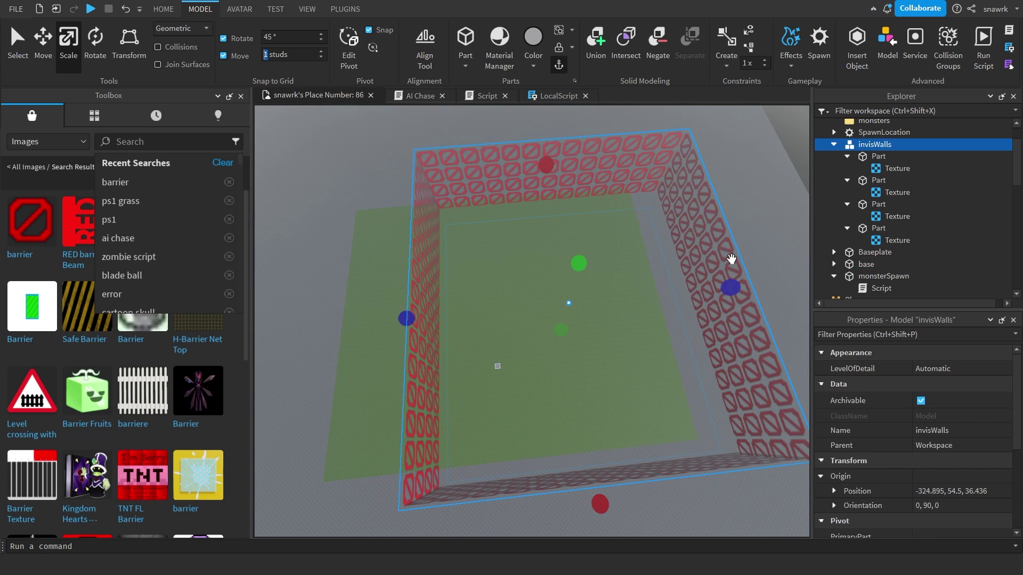
key("ctrl+2")
left_click(599, 407)
key("f")
key("ctrl+3")
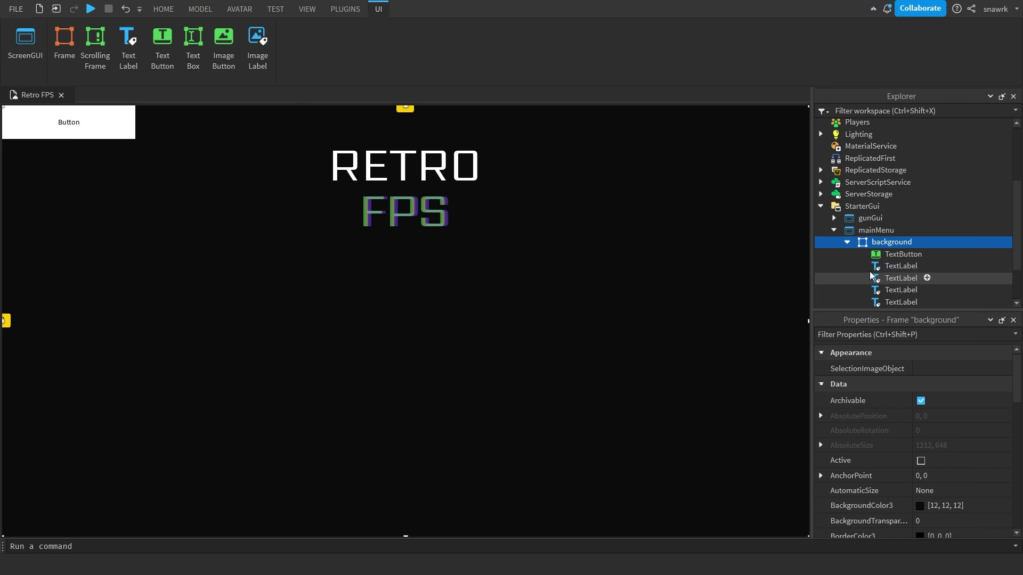
Draw a new TextButton at the centre of the menu for the PLAY button.
left_click_drag(101, 132, 438, 323)
scroll(928, 421, "down", 10)
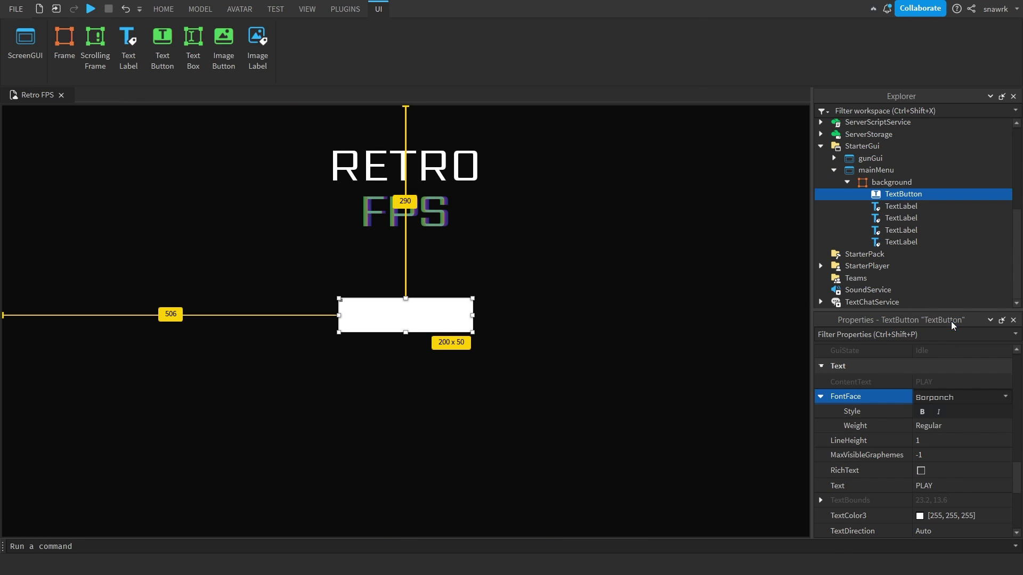
scroll(926, 421, "down", 5)
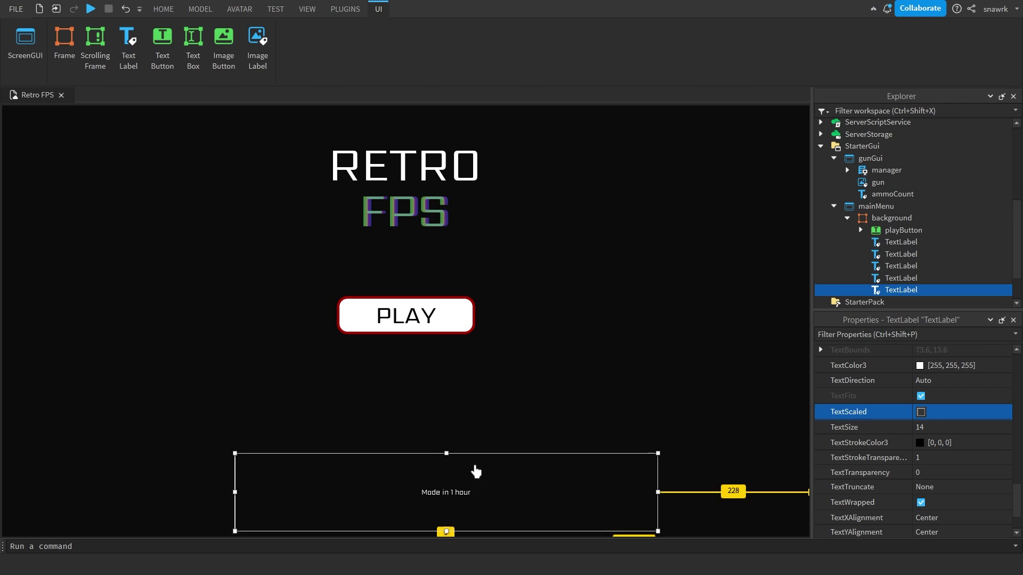
Select the mainMenu ScreenGui to insert a new object beneath it.
left_click(876, 206)
left_click(900, 290)
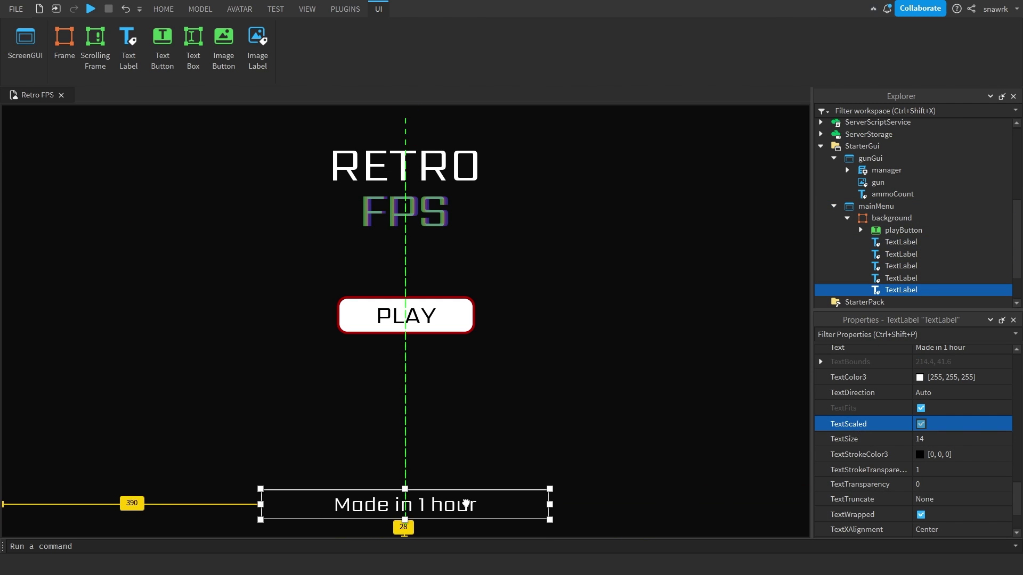
left_click(856, 205)
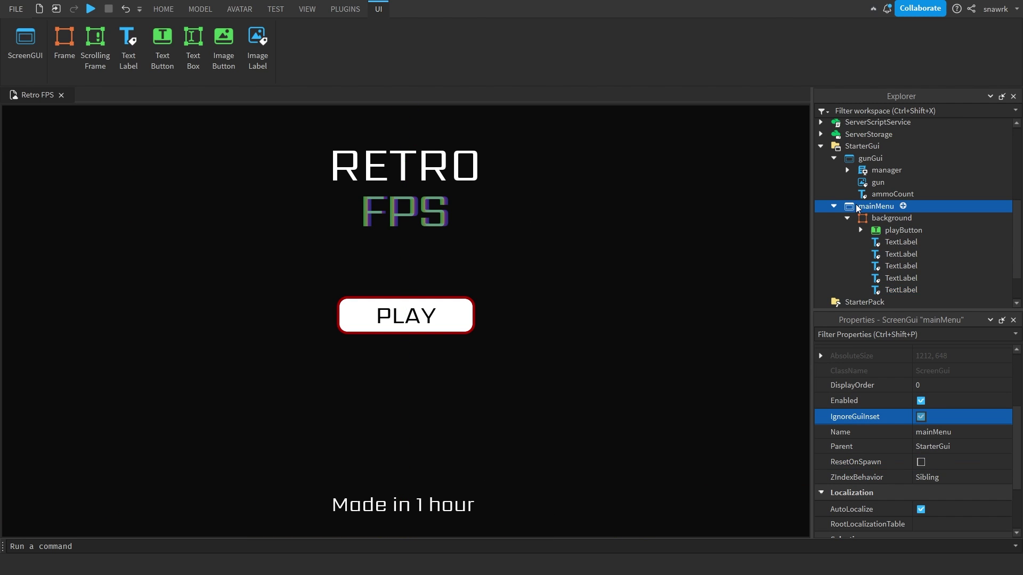
left_click(903, 230)
Add a mainMenu LocalScript that sets script.Parent.Enabled to true.
left_click(847, 329)
type("script.Parent.Enabled = tr")
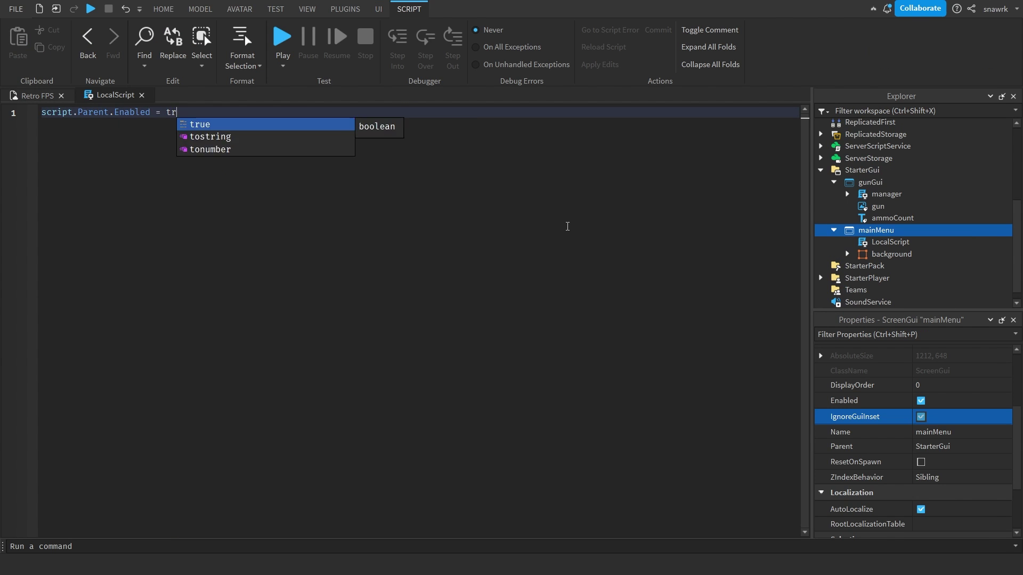
type("ue")
key("Return")
key("Return")
type("script.Parent")
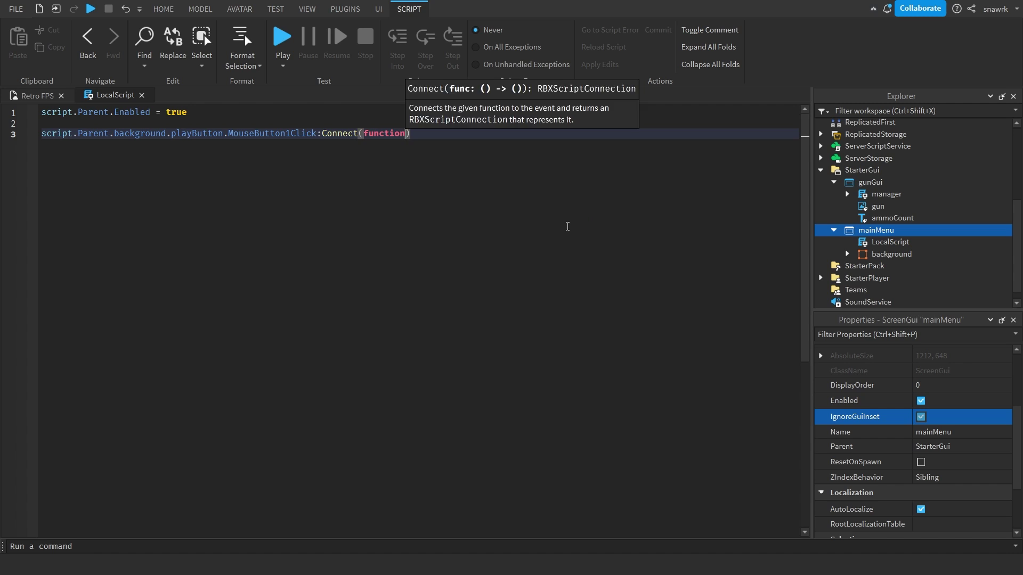
type("()")
Make the PLAY click set ReplicatedStorage.gameStarted, then start a playtest.
key("Return")
type("sc")
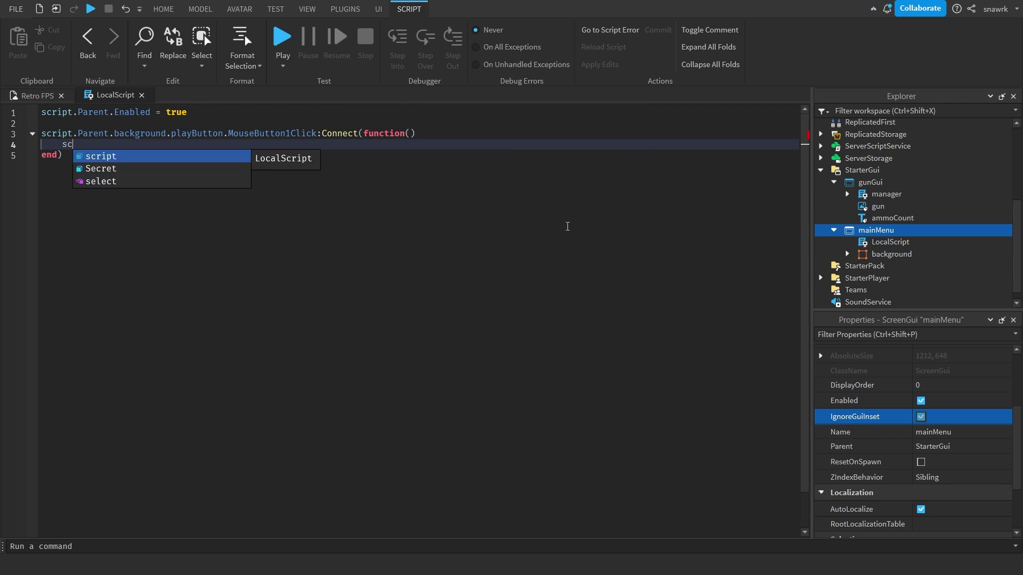
key("Return")
type("game.ReplicatedStorage.gameStarted.Value = true")
left_click(283, 37)
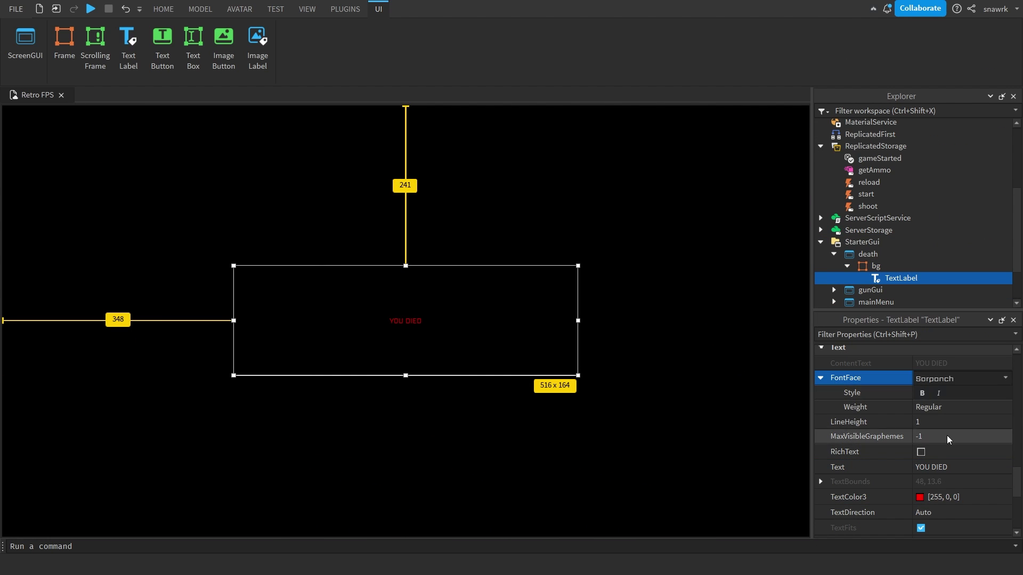
Resize the YOU DIED label and select the death ScreenGui.
left_click_drag(578, 376, 575, 368)
left_click(868, 254)
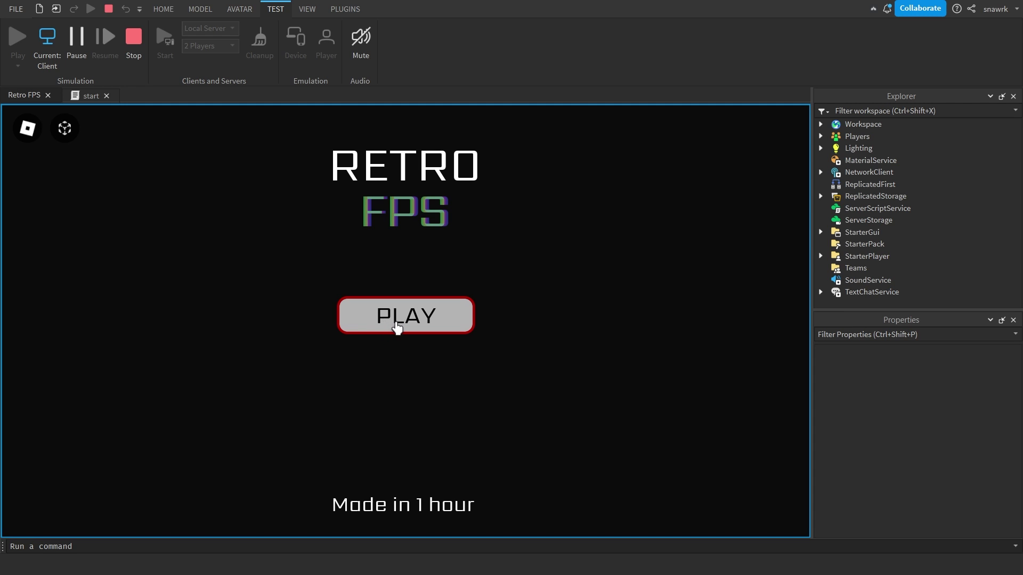
Start from the PLAY button, fire the shotgun three times, then switch to the pistol and fire twice.
left_click(397, 326)
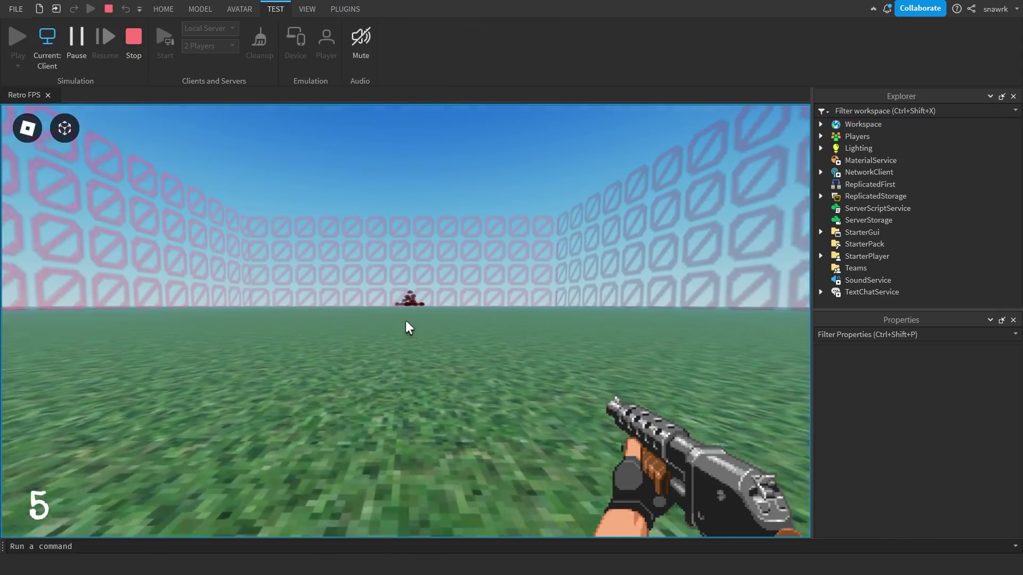
left_click(406, 323)
left_click(407, 323)
left_click(407, 323)
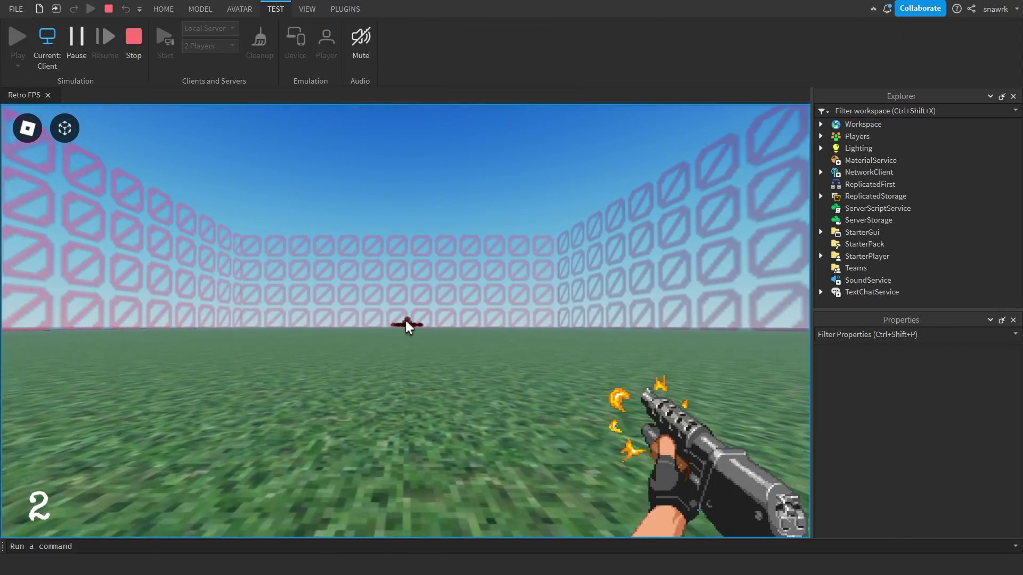
key("2")
left_click(406, 324)
left_click(406, 324)
left_click(406, 324)
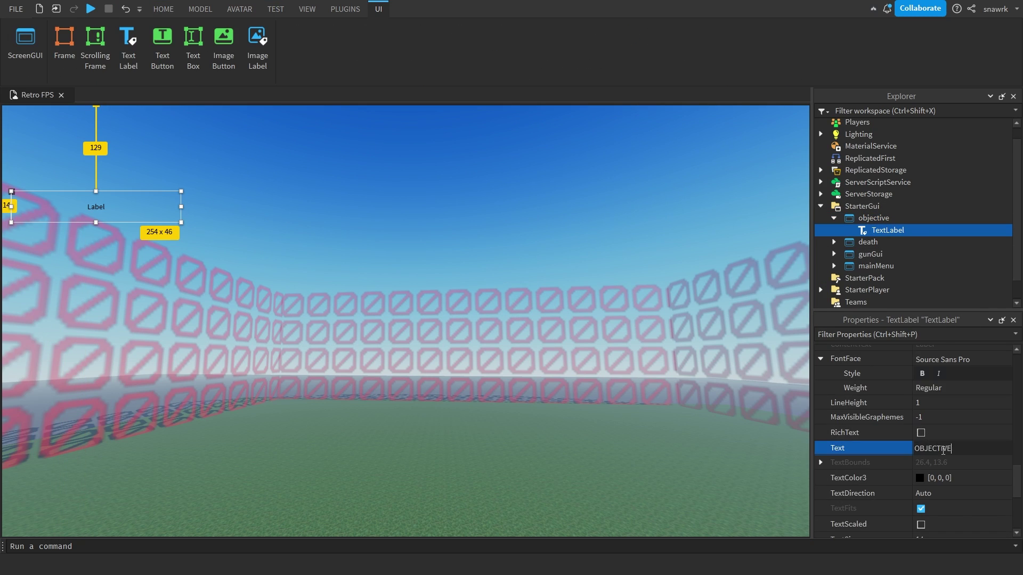
Finish the 'OBJECTIVE:' label text and preview the HUD on an emulated laptop screen.
type(":")
scroll(943, 451, "up", 1)
left_click(943, 403)
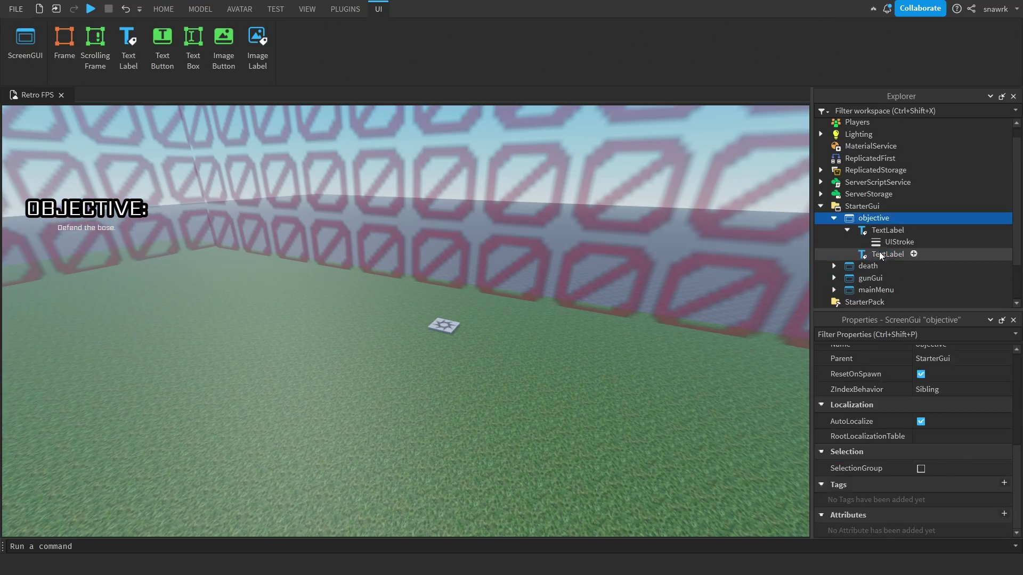
left_click(263, 40)
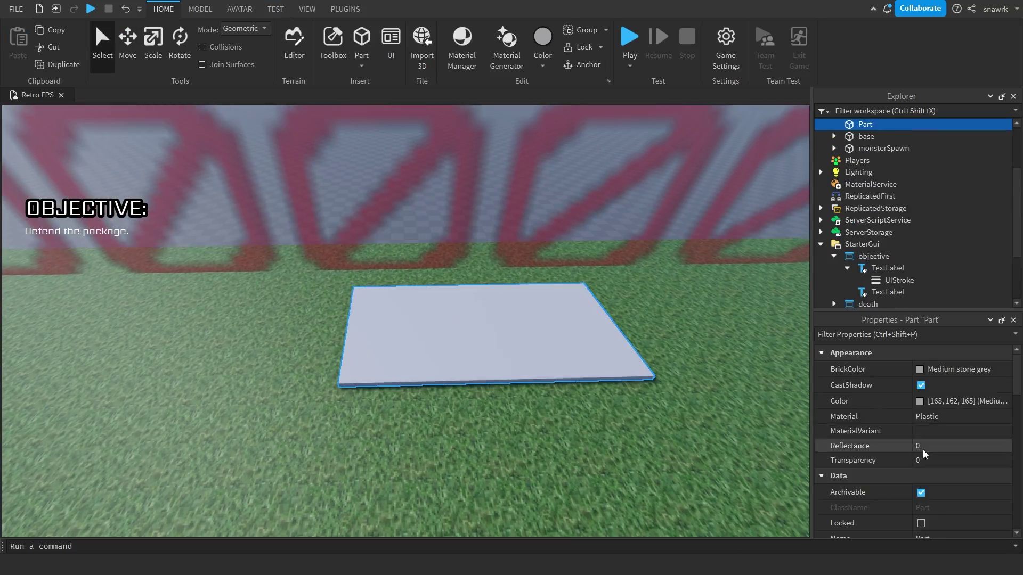
Give the package part its colour, add a label object to package, and make the label text scale.
left_click(920, 455)
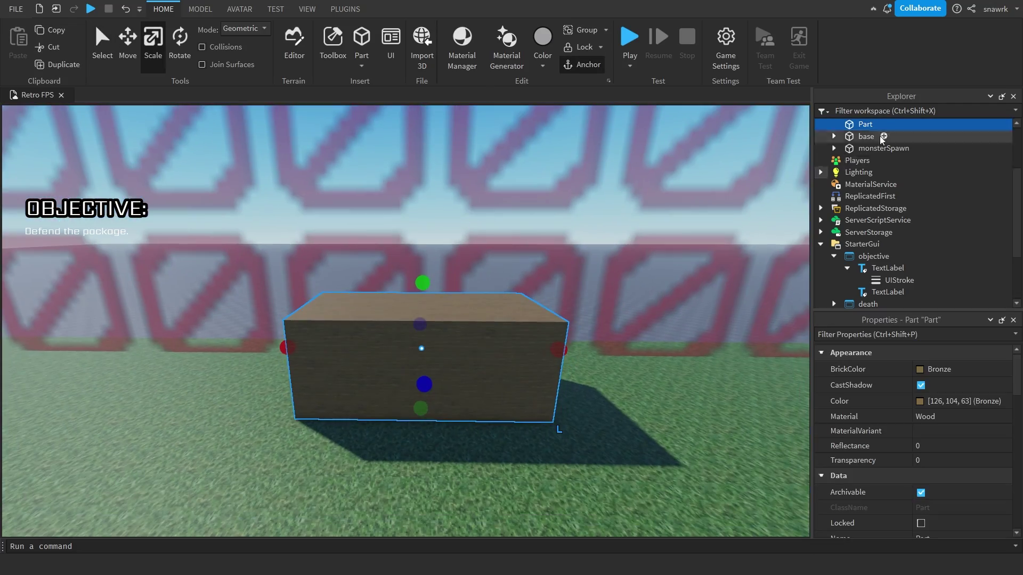
right_click(868, 133)
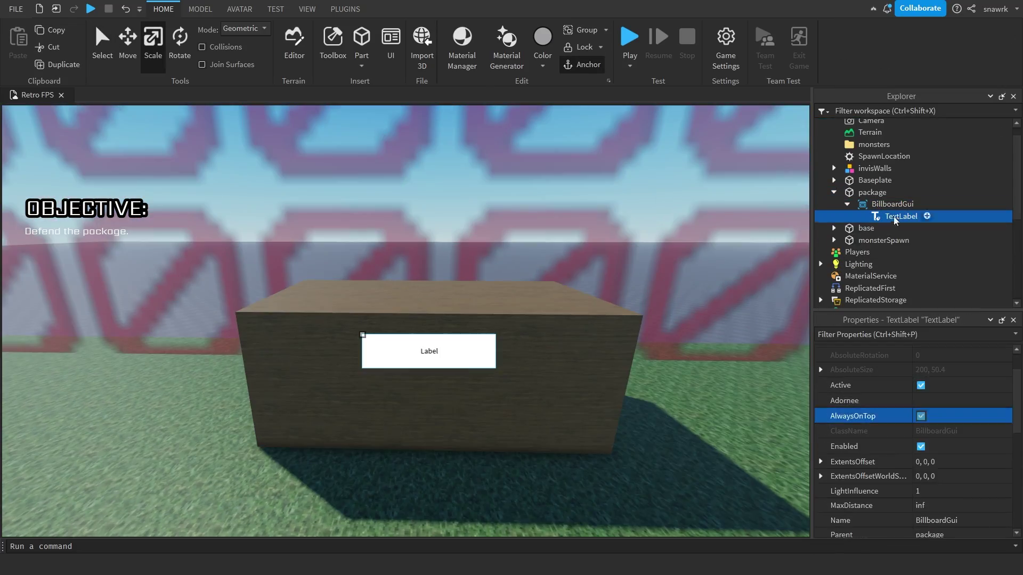
left_click(921, 500)
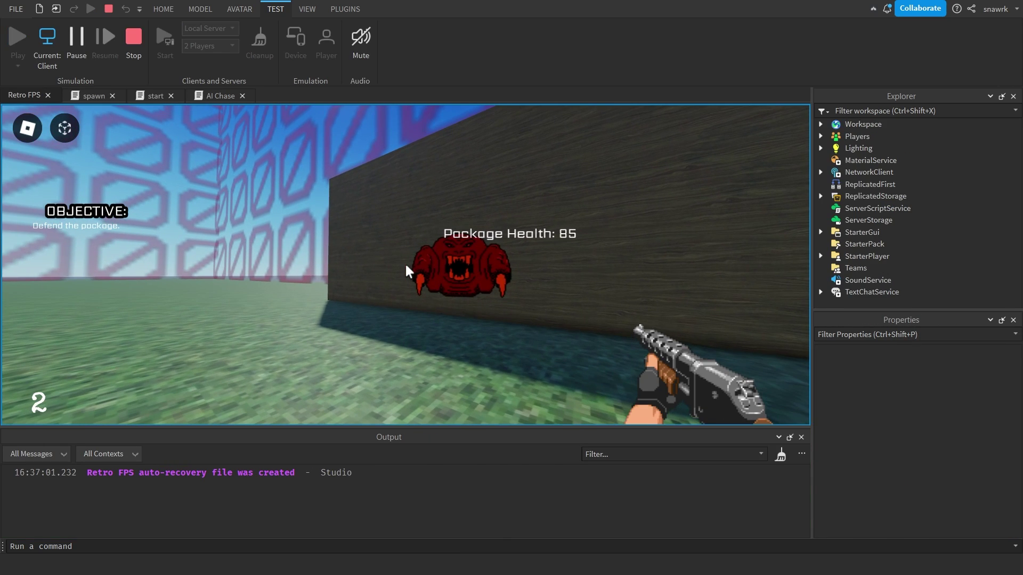
Switch from the shotgun to the pistol with key 2 during the playtest.
key("2")
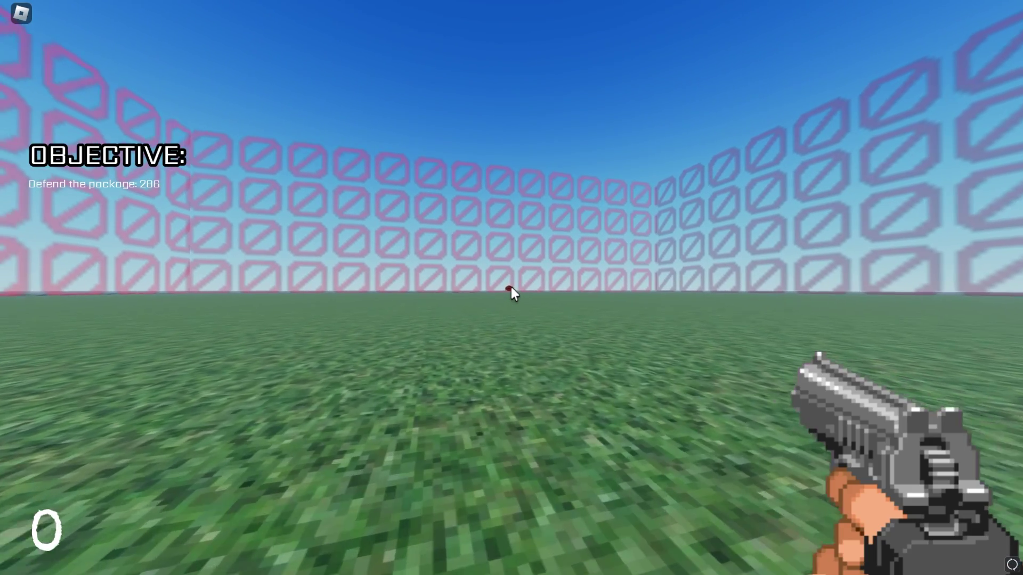
Reload the pistol and fire ten shots at the approaching monsters, leaving 1 round.
key("r")
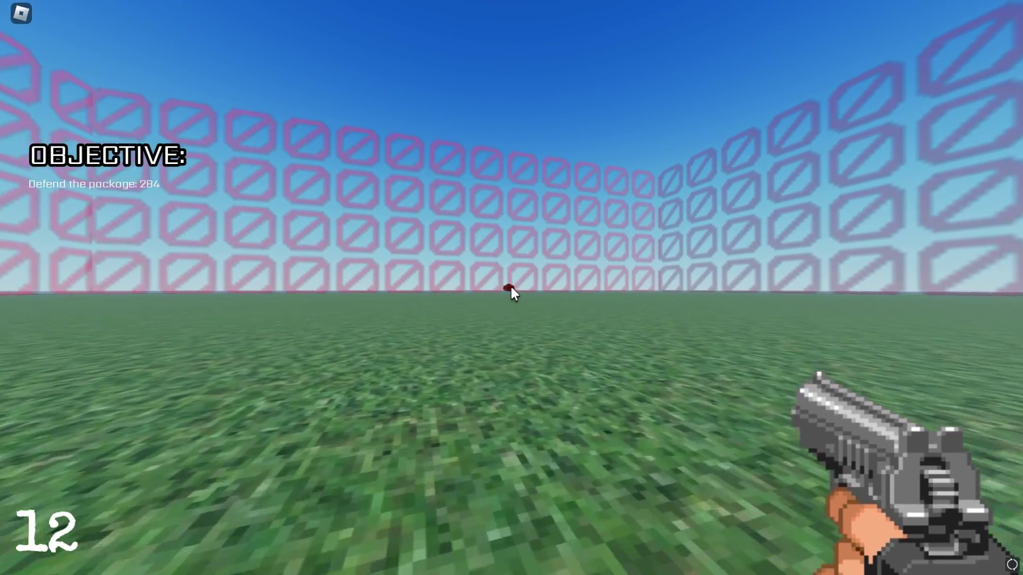
left_click(511, 286)
left_click(510, 287)
left_click(510, 286)
left_click(510, 286)
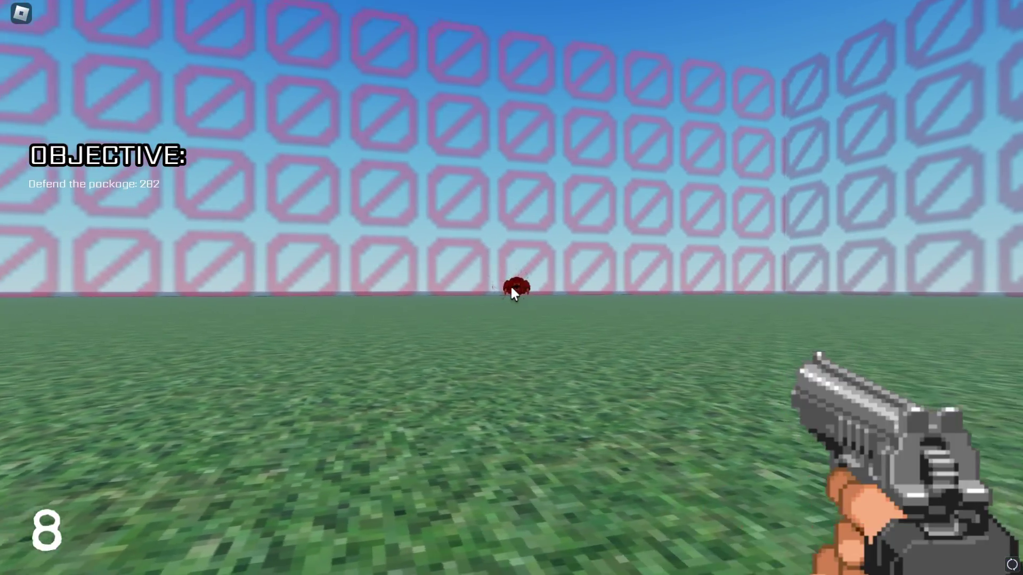
left_click(510, 286)
left_click(510, 286)
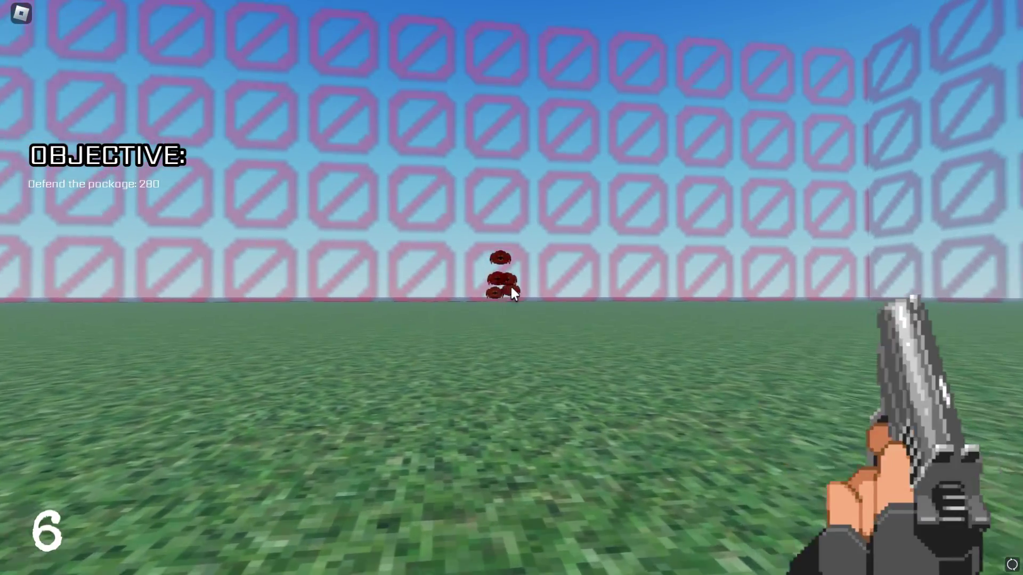
left_click(510, 287)
left_click(510, 286)
left_click(510, 285)
left_click(510, 284)
left_click(510, 285)
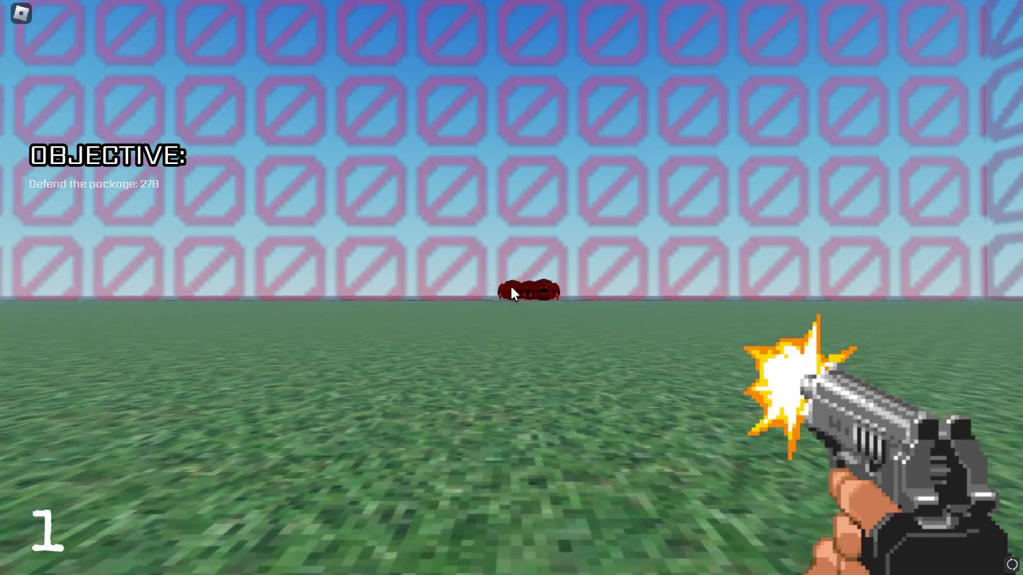